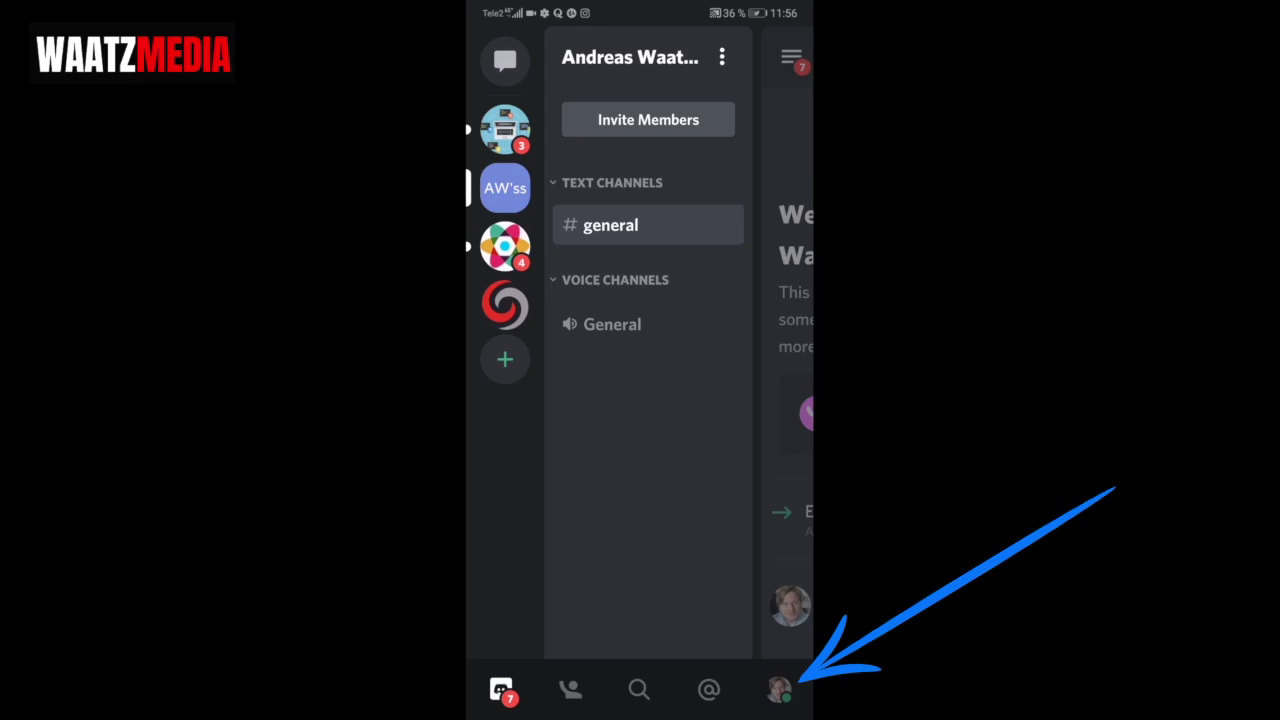
Step: From user settings, open Connections and show the Connect your Accounts list, including Spotify
click(779, 689)
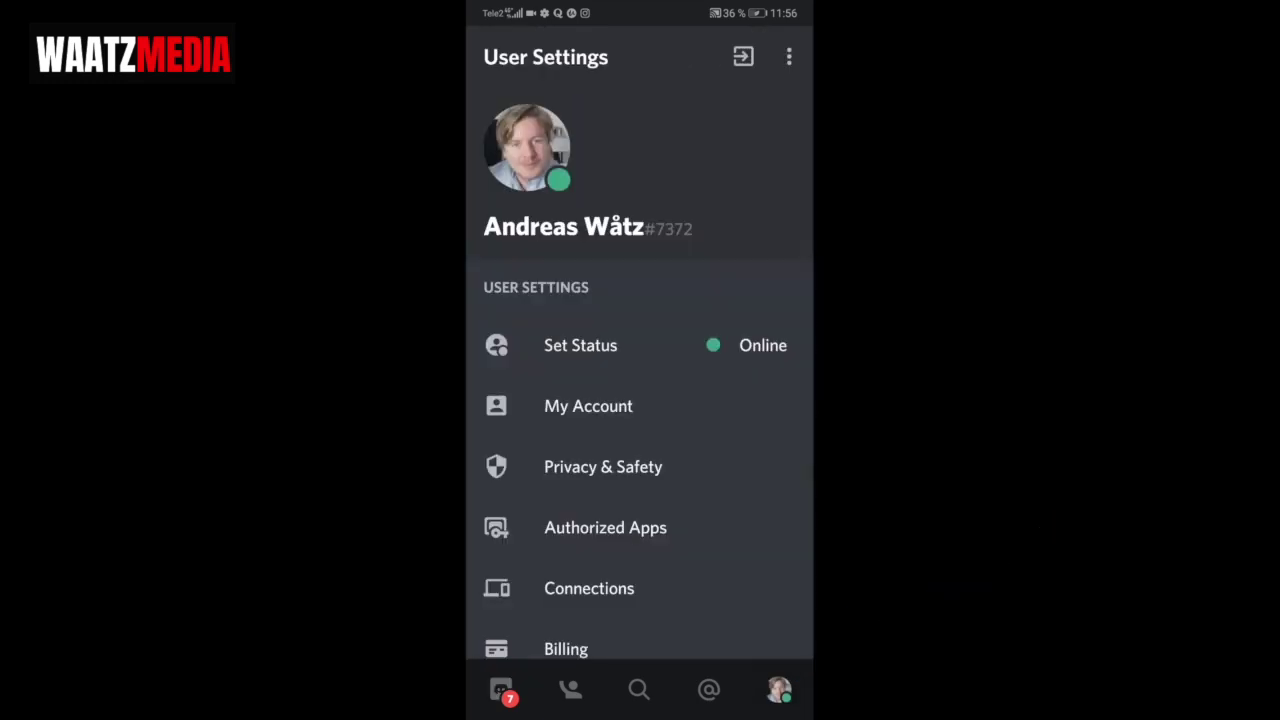
scroll(640, 400, down, 3)
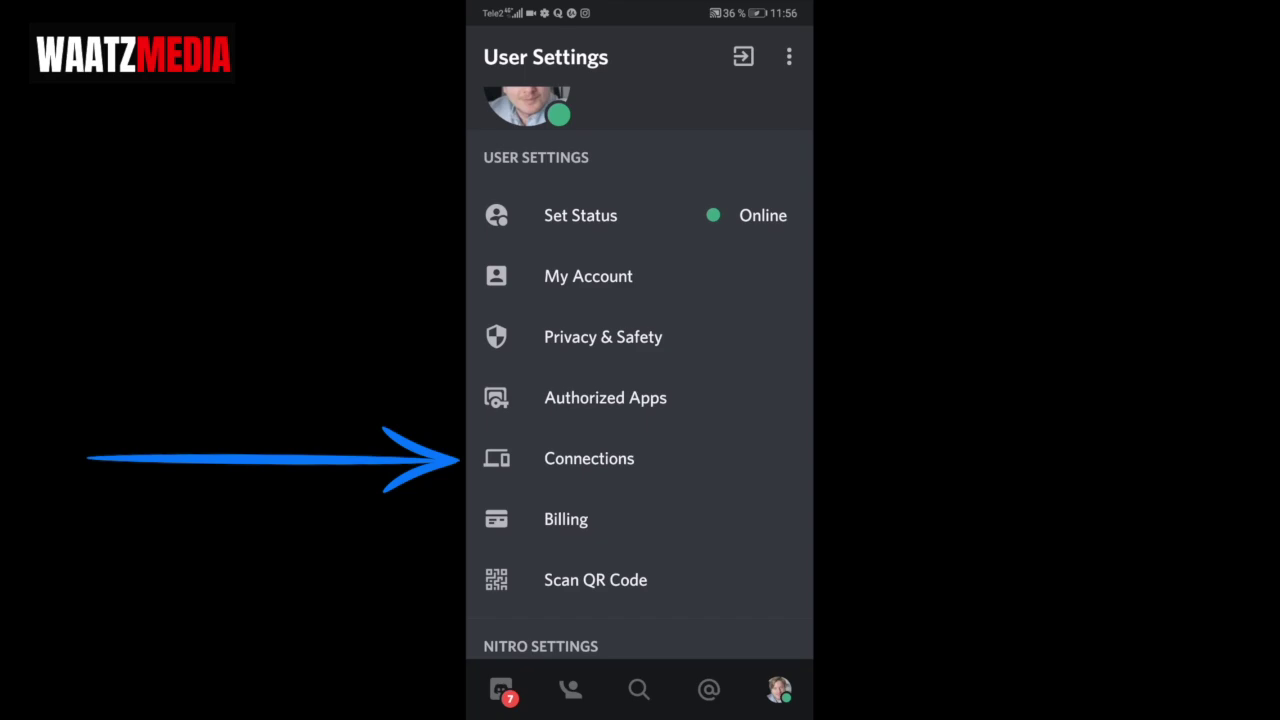
click(589, 458)
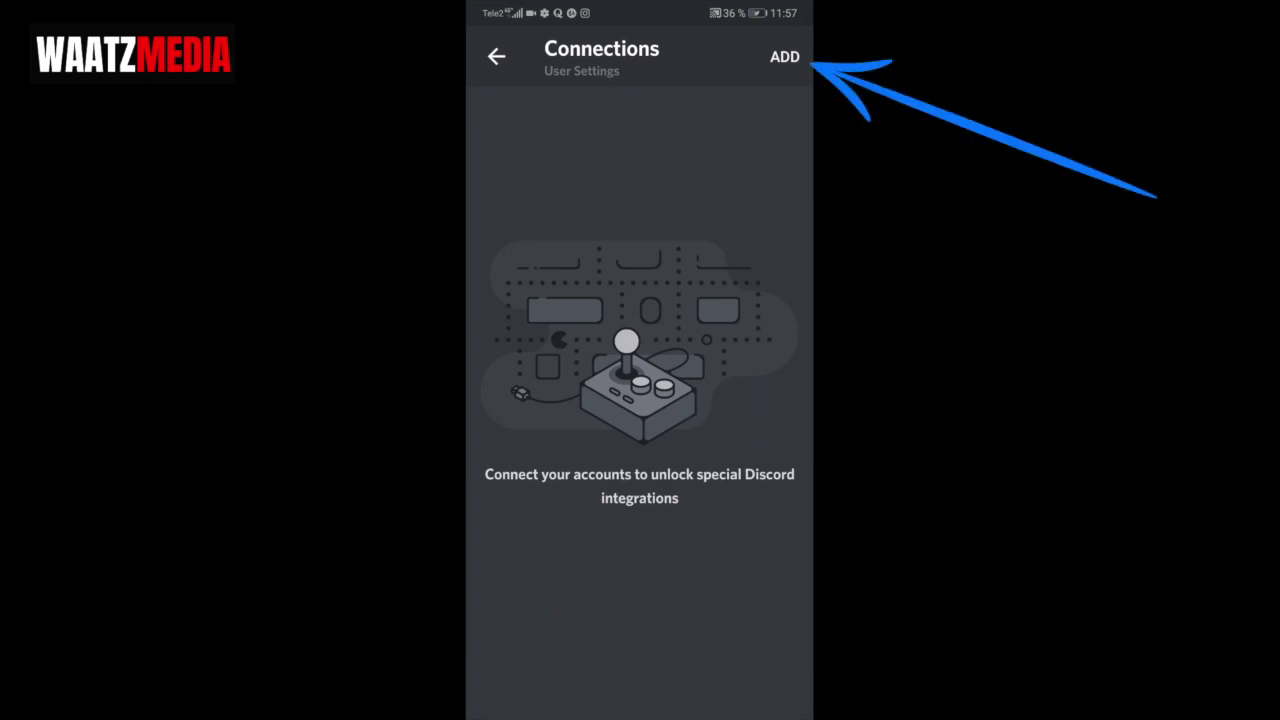
click(785, 57)
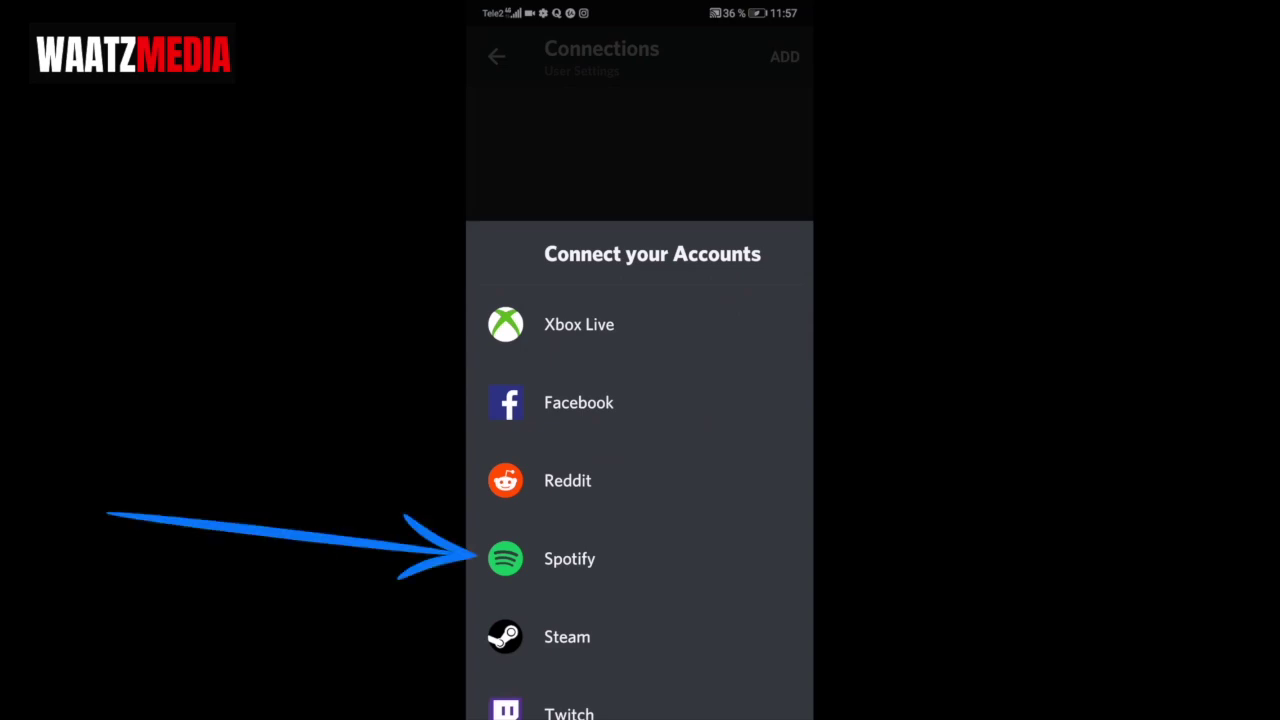
Step: Choose Spotify as the account to link and review its access consent page
click(569, 558)
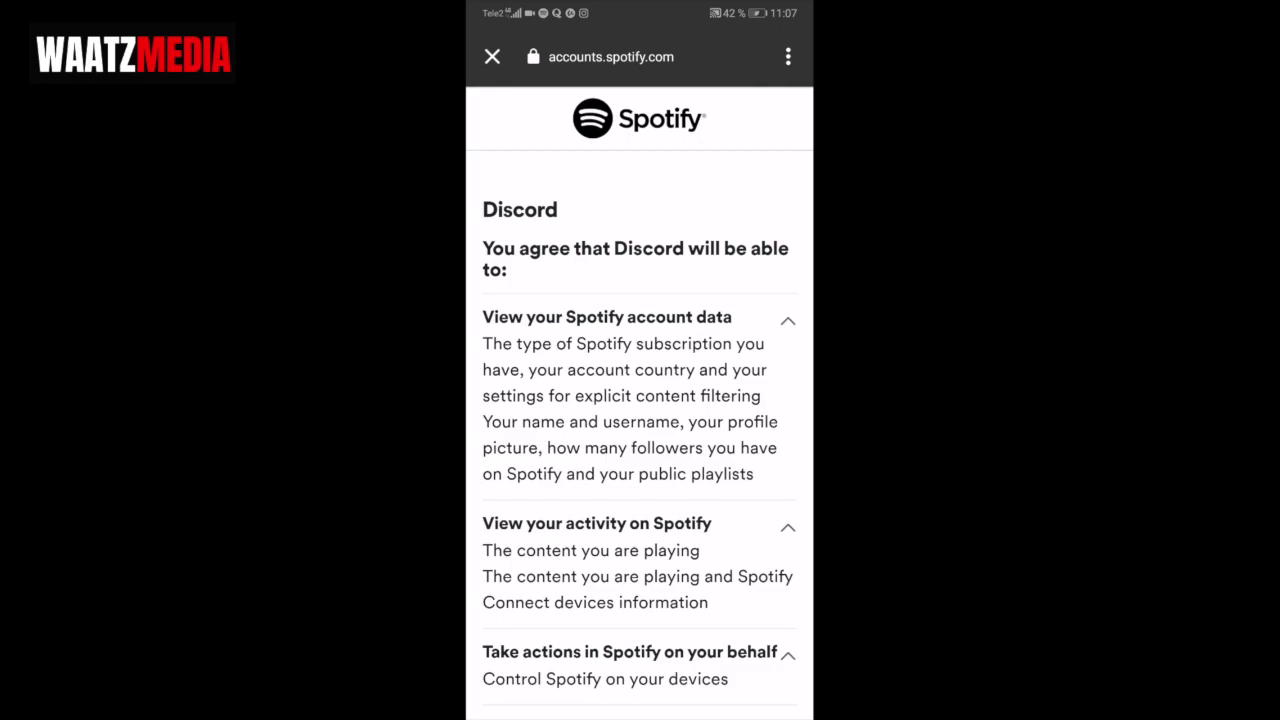
scroll(640, 380, down, 2)
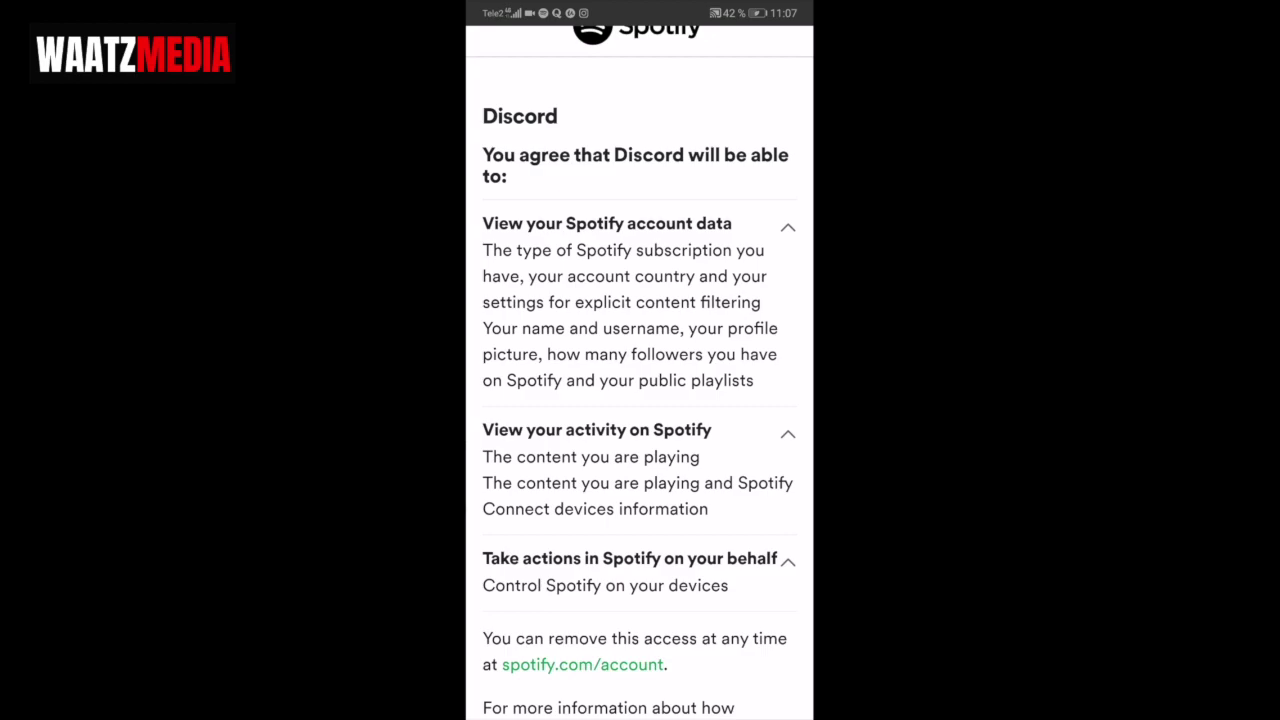
scroll(640, 380, down, 3)
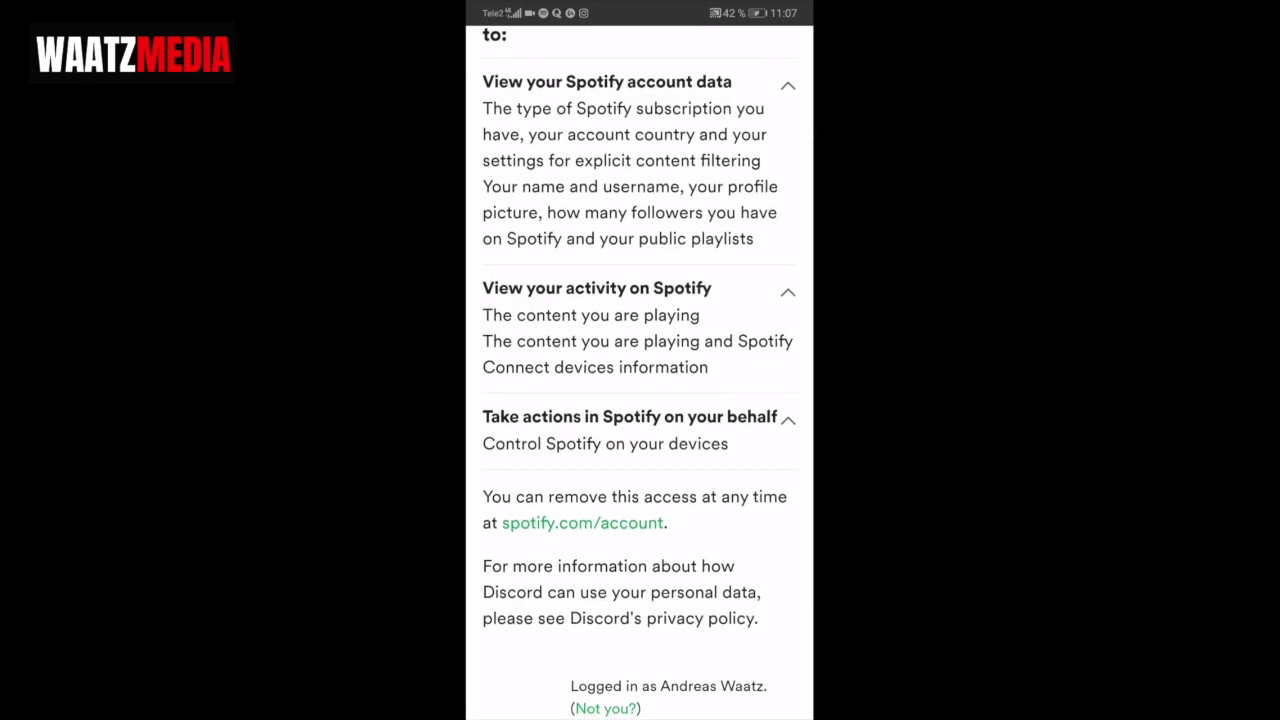
scroll(640, 380, down, 3)
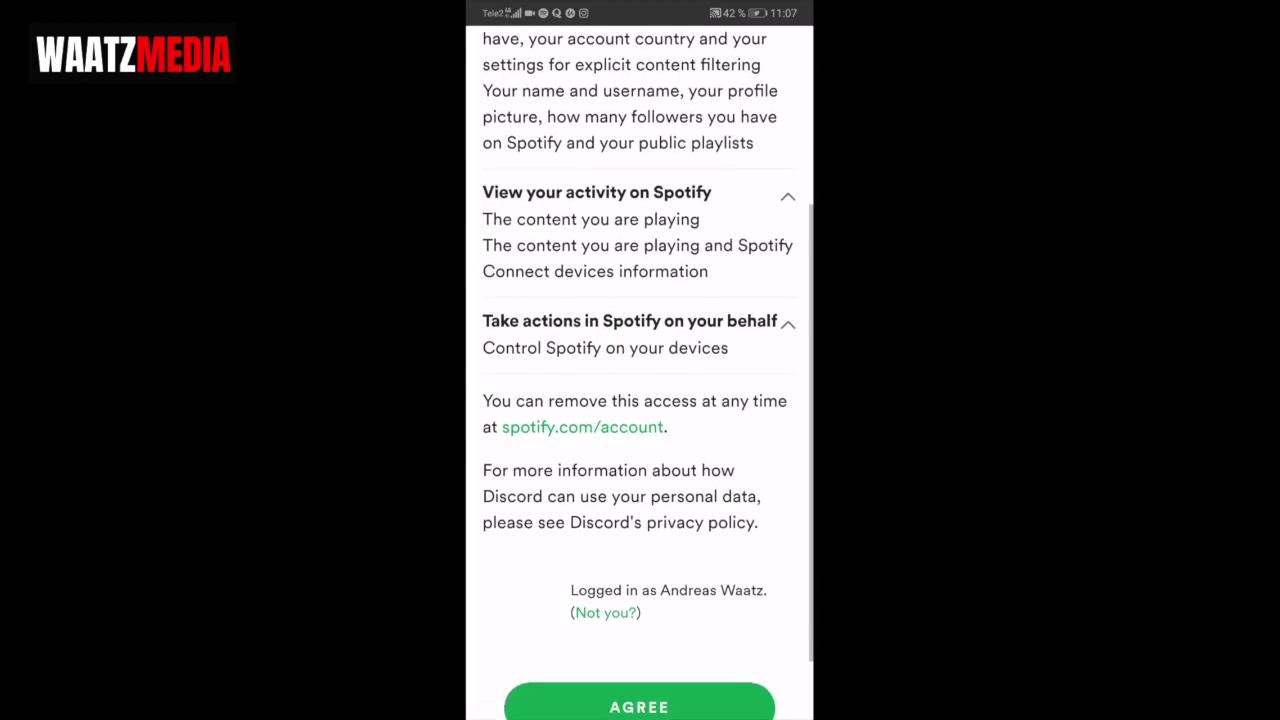
scroll(640, 380, up, 5)
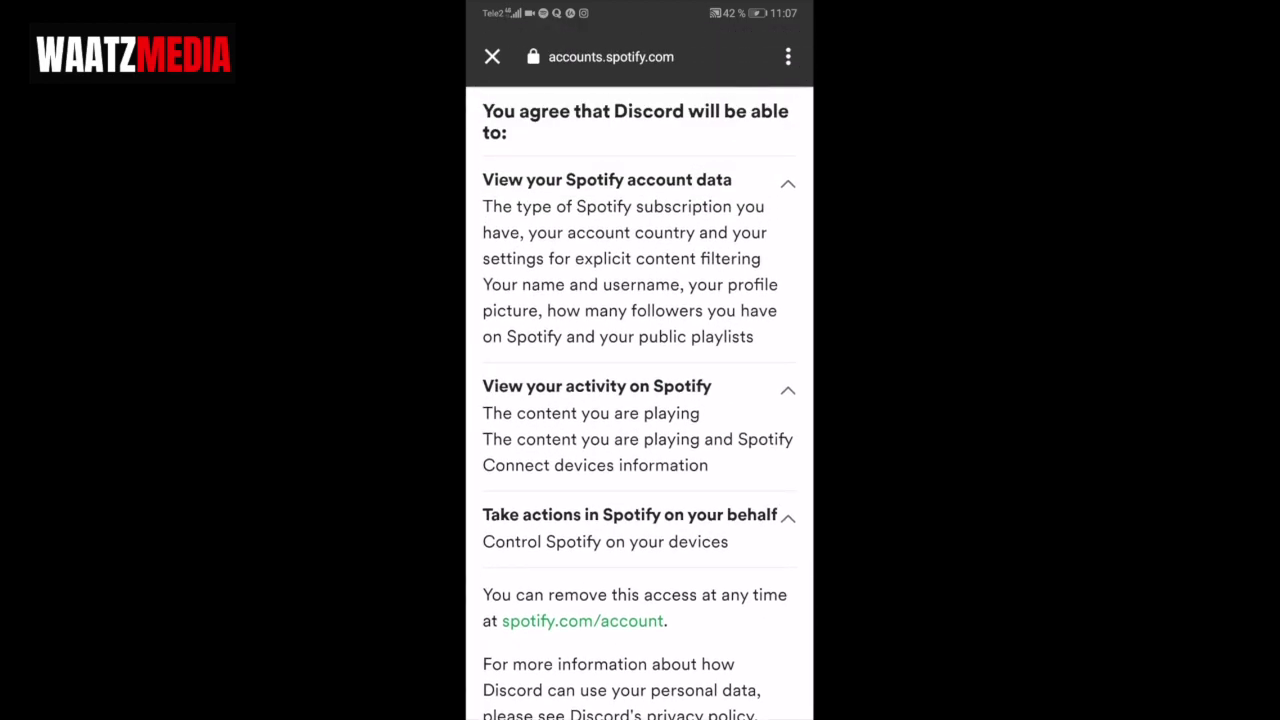
scroll(640, 380, down, 3)
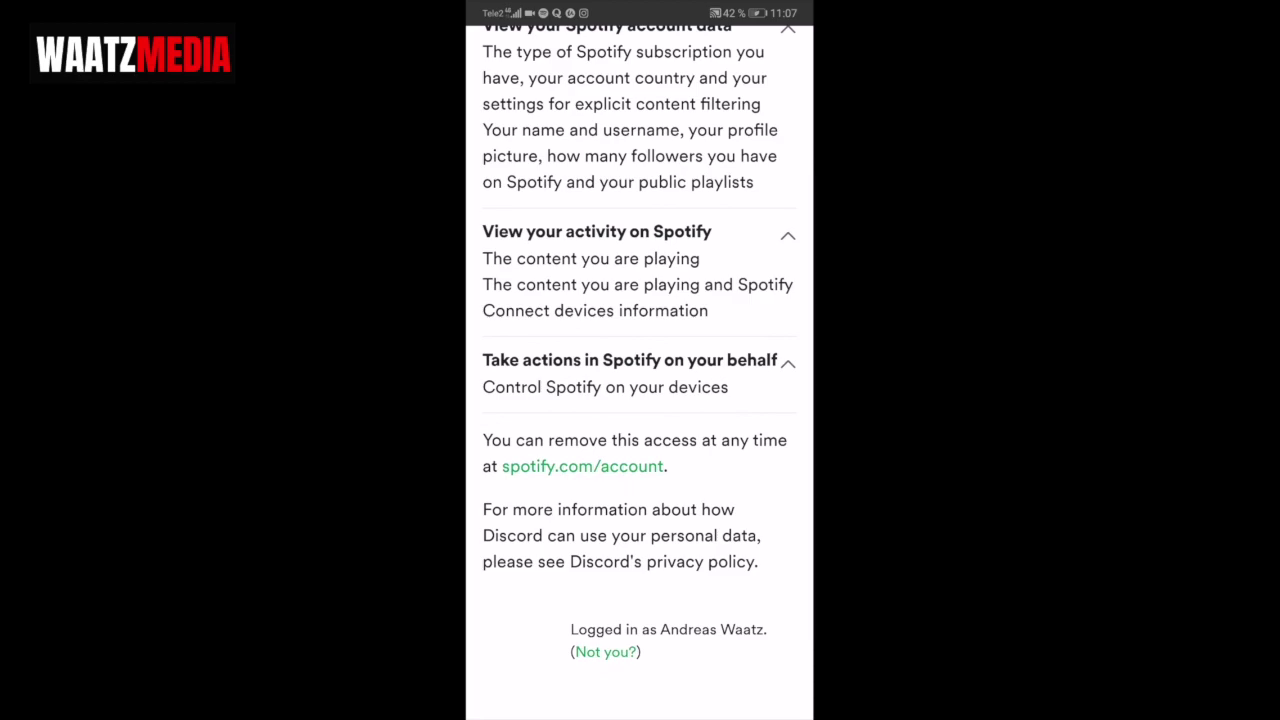
scroll(640, 380, down, 3)
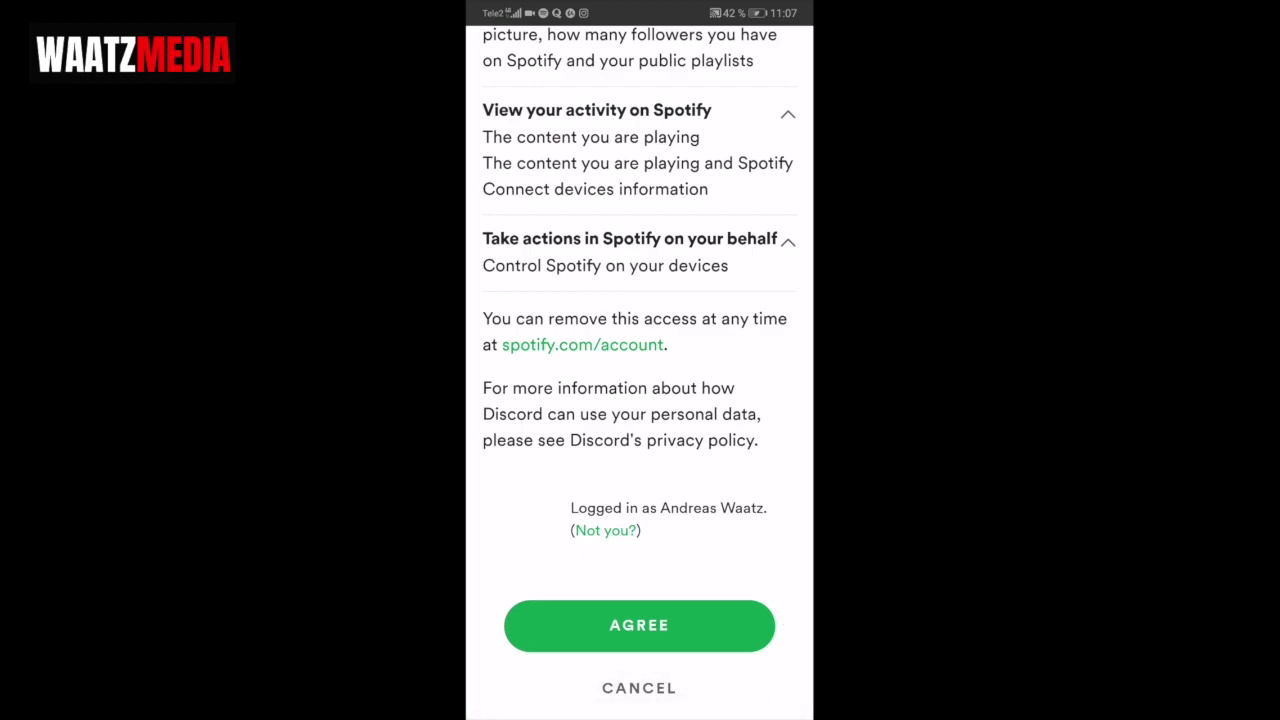
scroll(639, 400, up, 1)
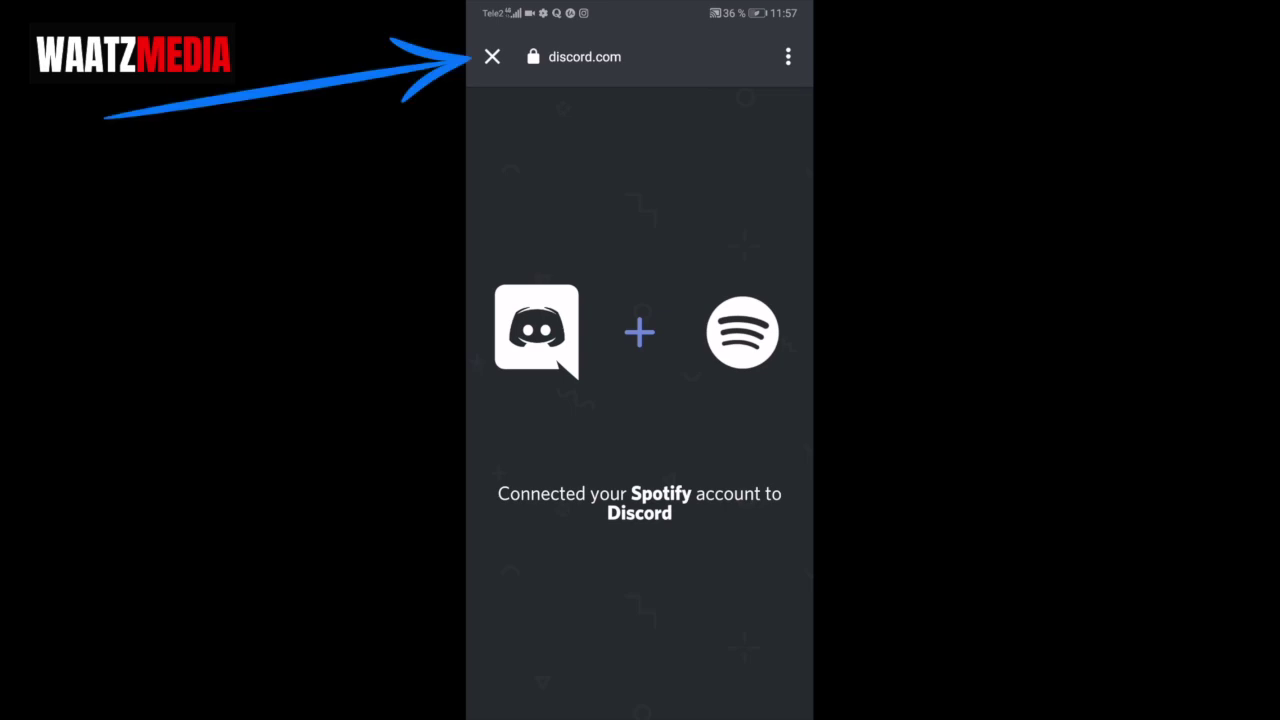
Step: Close the confirmation page and leave Spotify's Display on profile switched off
click(492, 56)
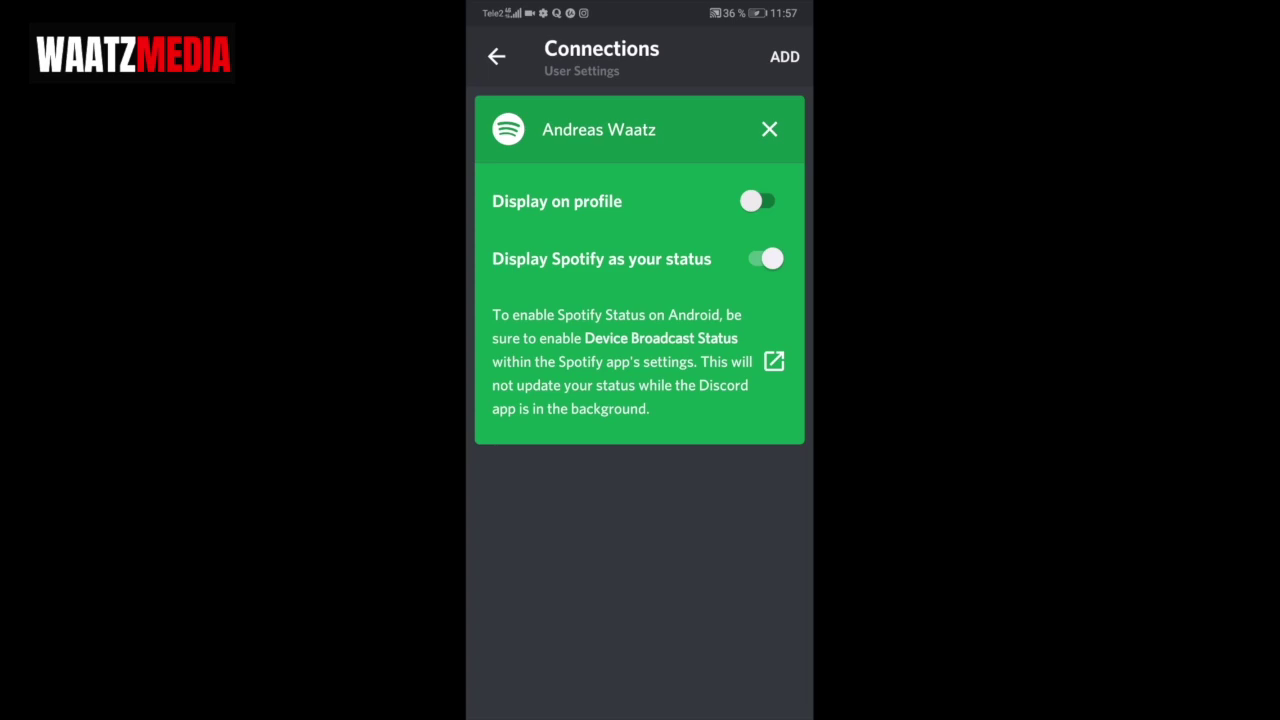
click(758, 201)
click(758, 201)
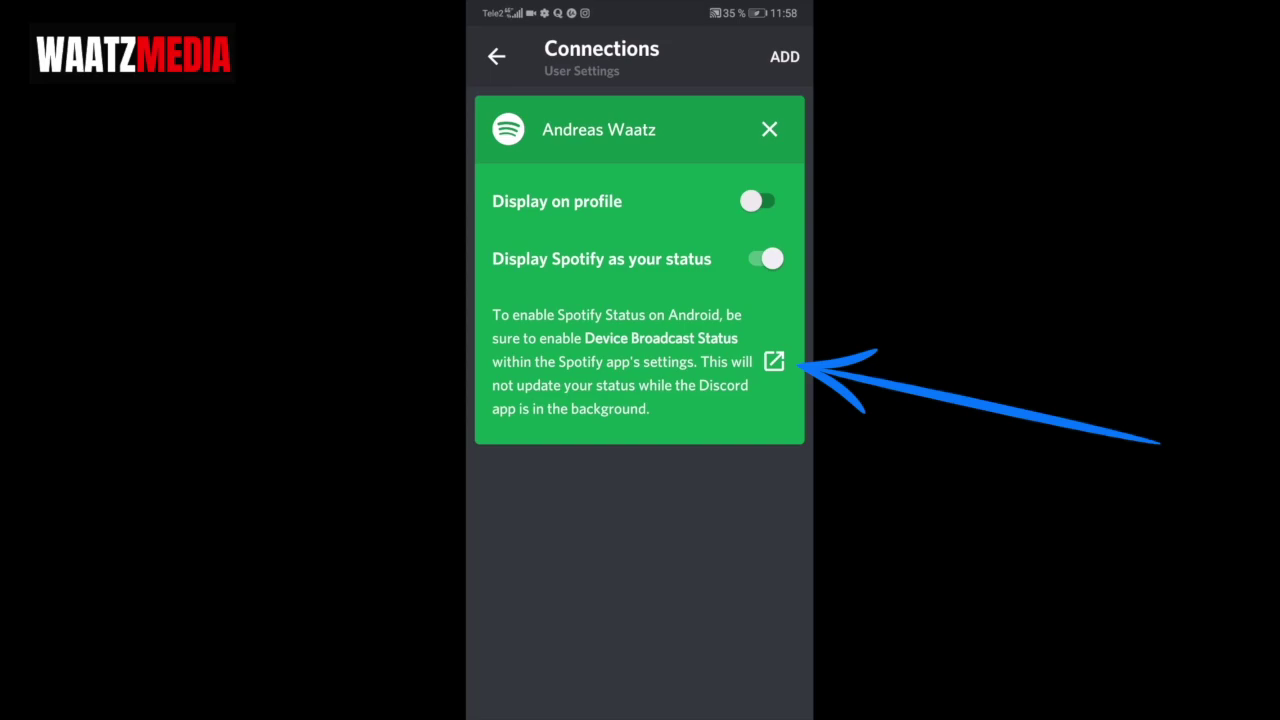
Step: Switch on Device Broadcast Status in Spotify's settings
click(774, 361)
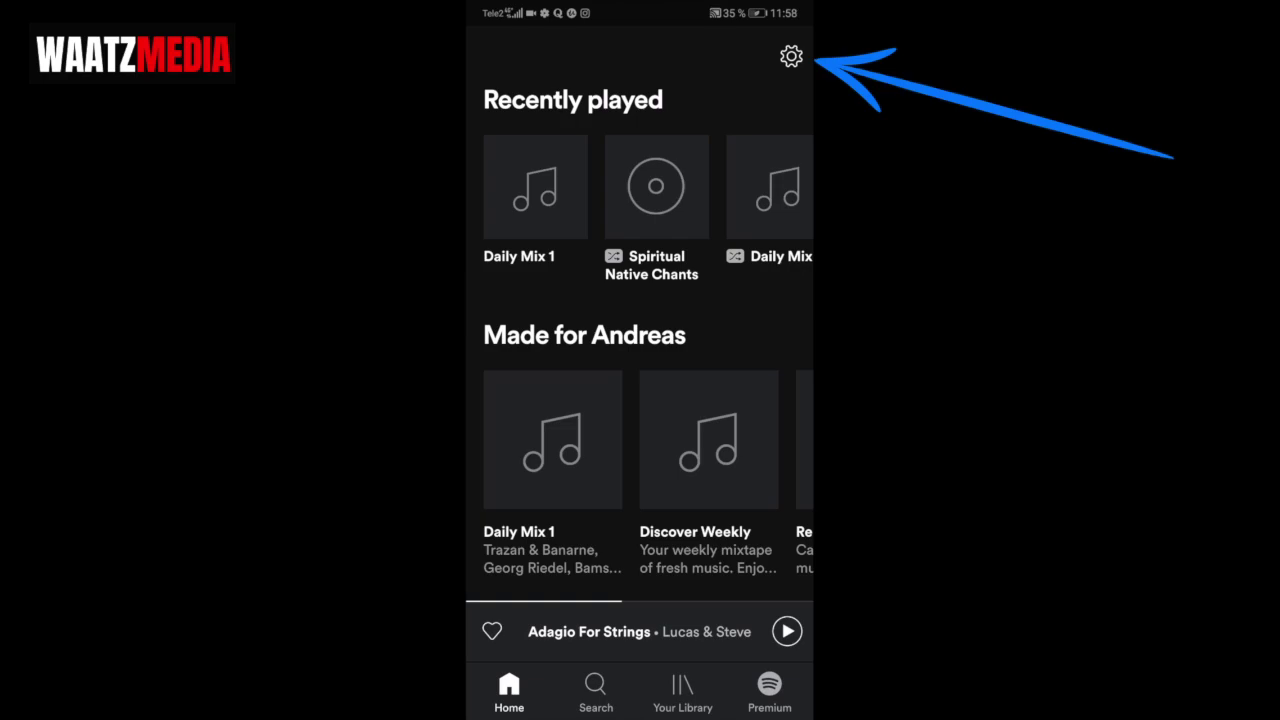
click(791, 56)
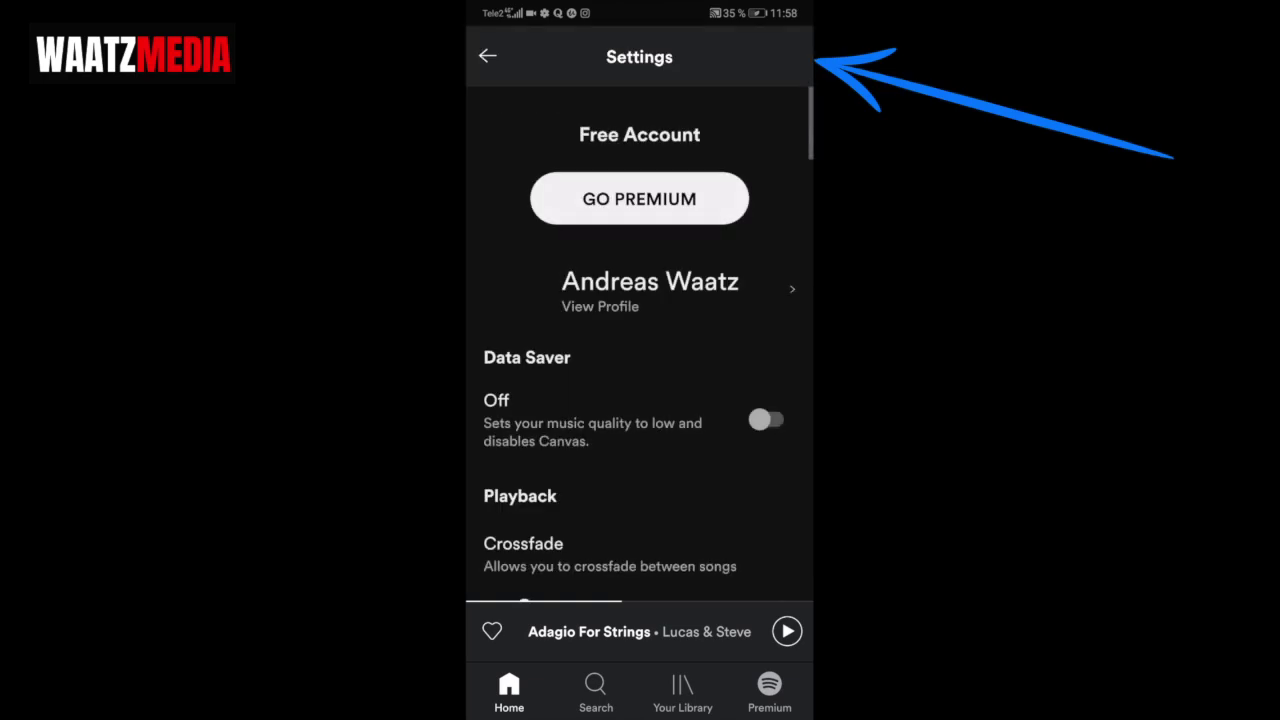
scroll(640, 360, down, 10)
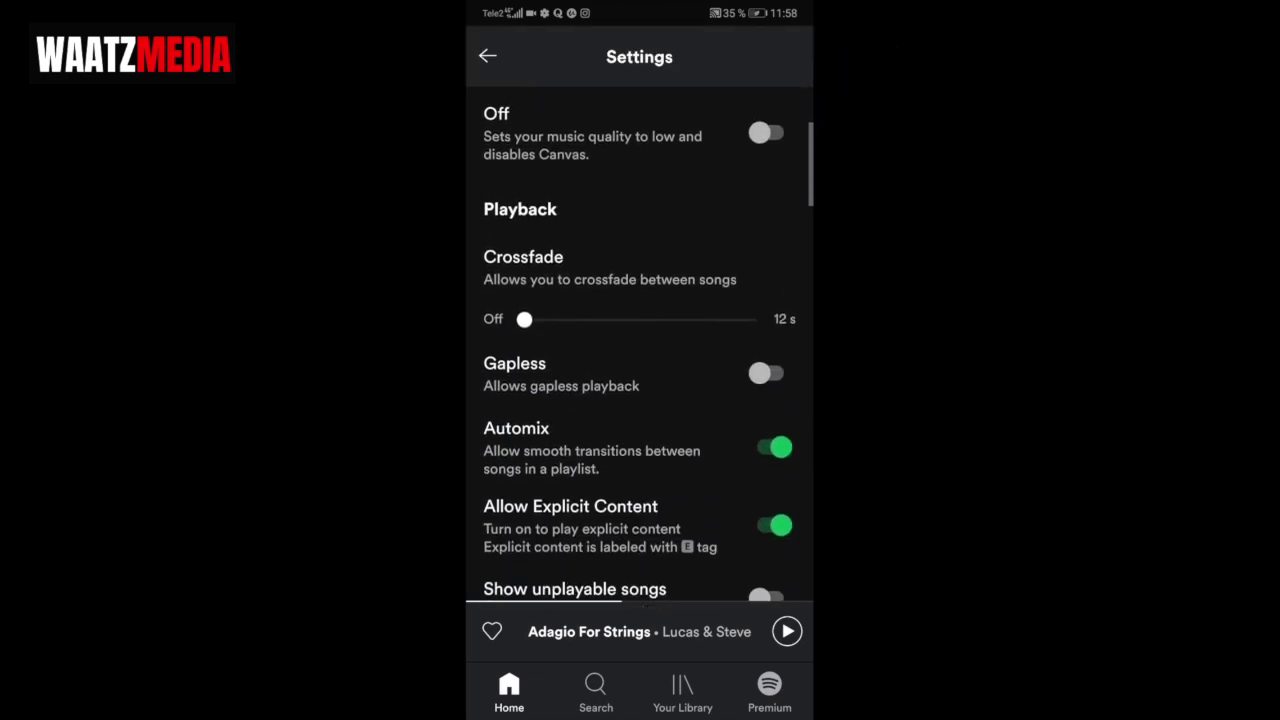
scroll(640, 340, down, 2)
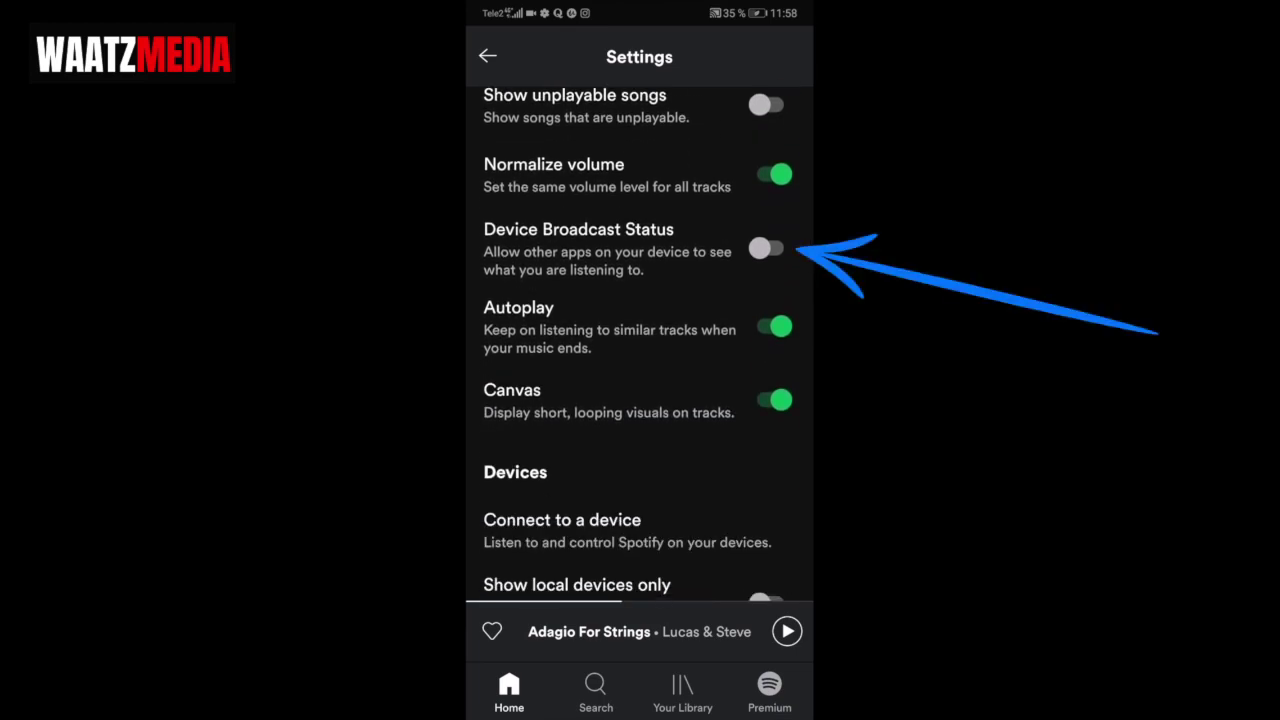
click(770, 248)
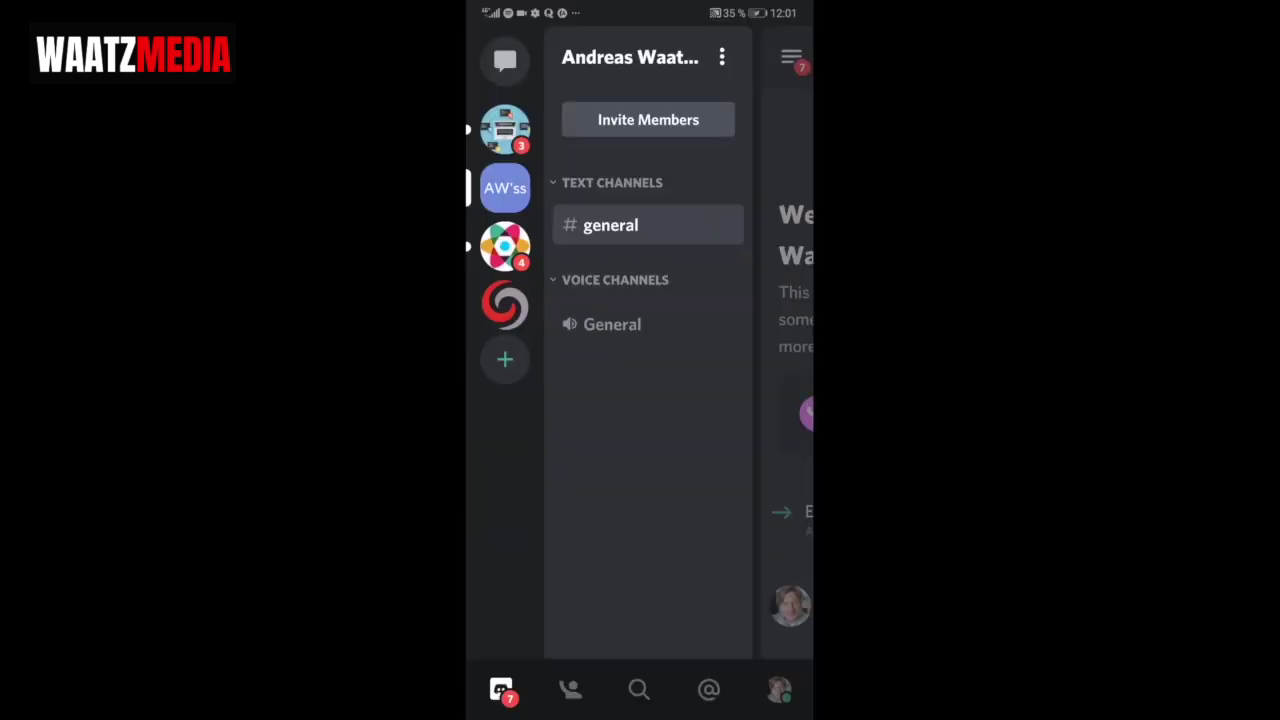
Step: Open your profile from the #general member list to see Adagio For Strings playing
click(610, 225)
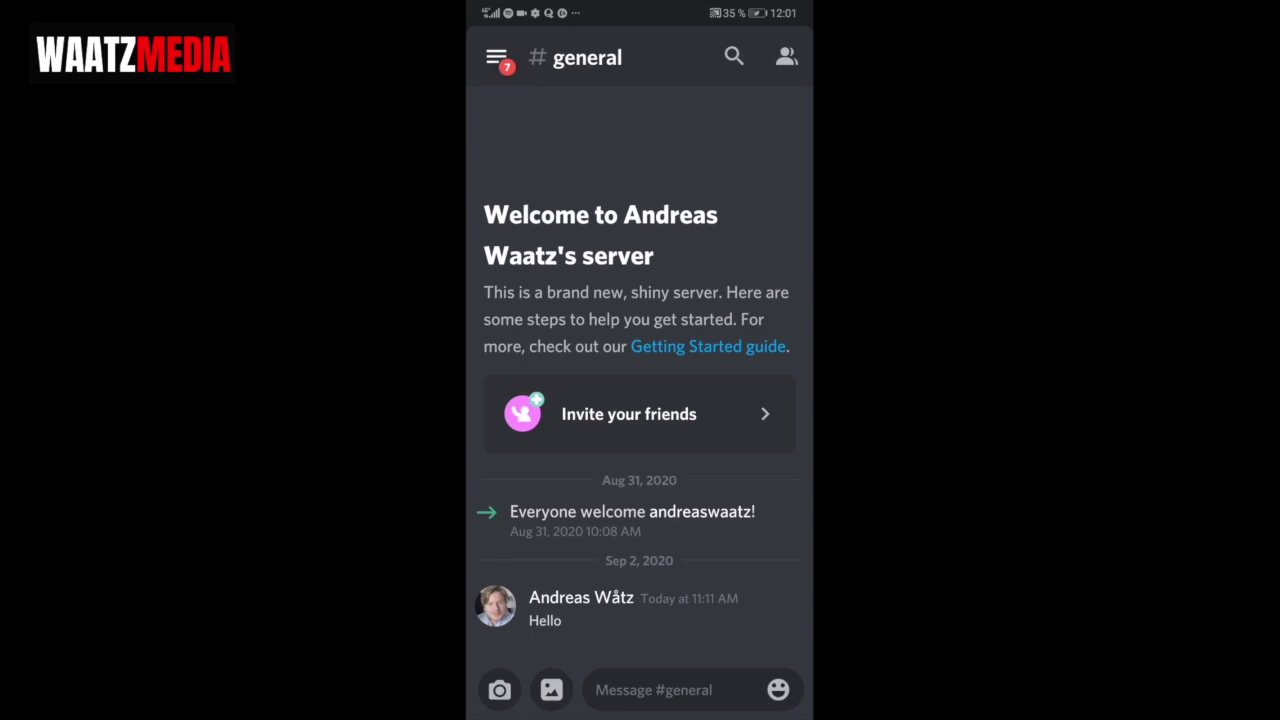
click(786, 57)
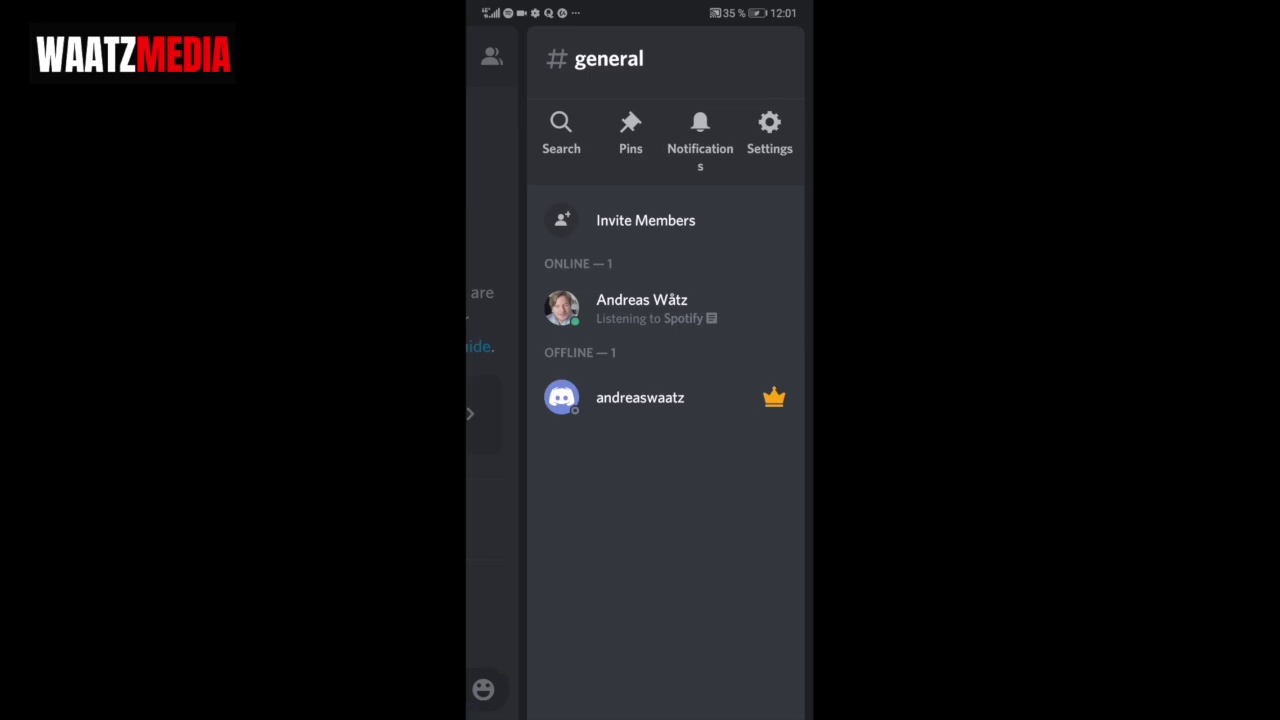
click(641, 307)
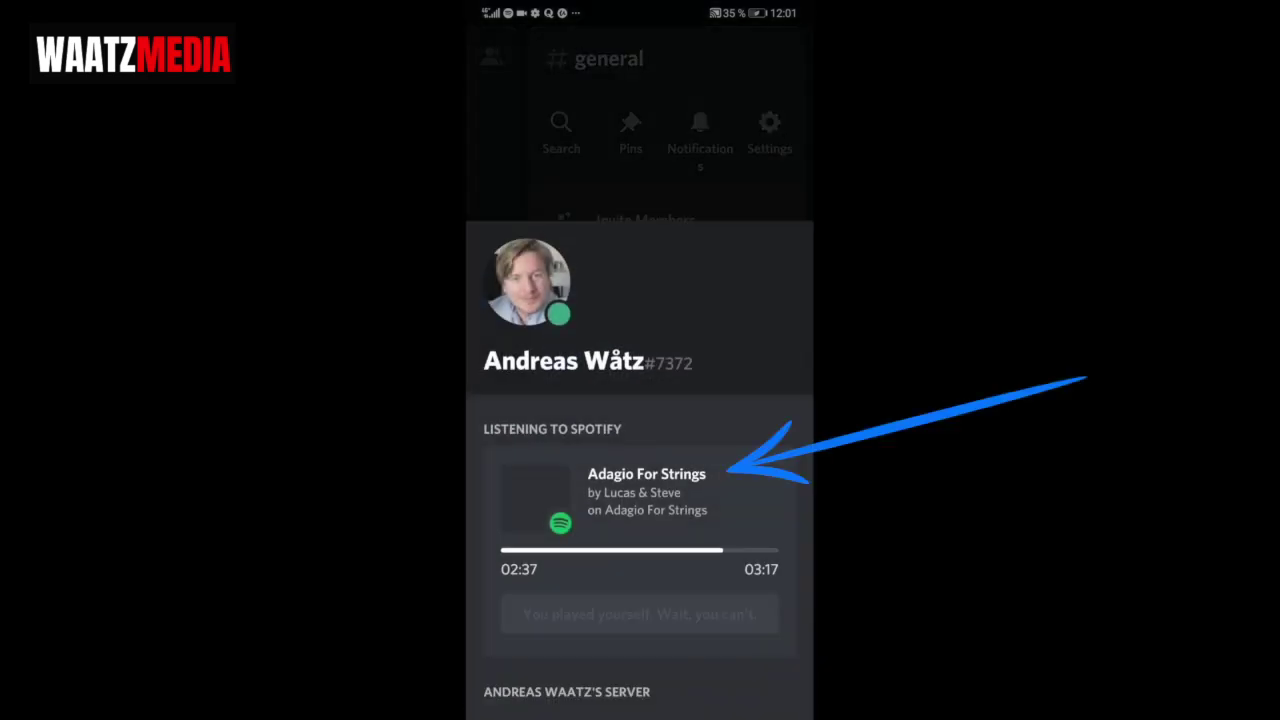